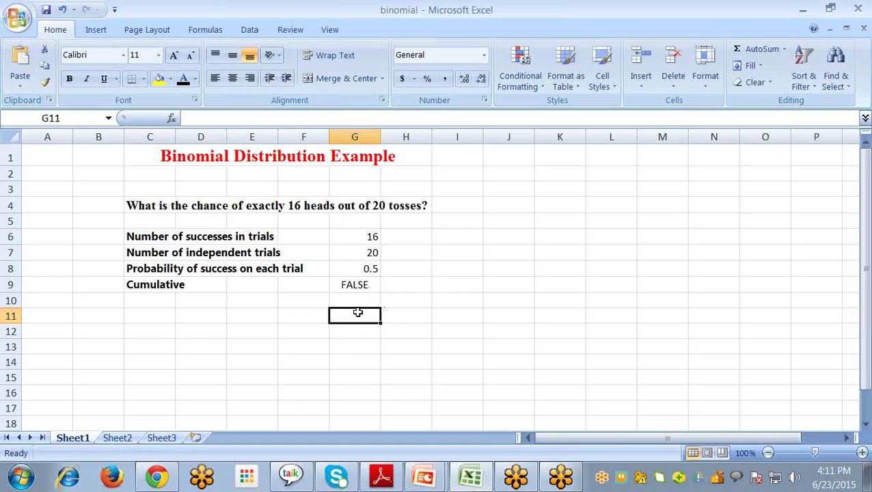
- In G11, calculate the chance of exactly 16 heads with =BINOMDIST(G6,G7,G8,G9)
{"action": "type", "text": "="}
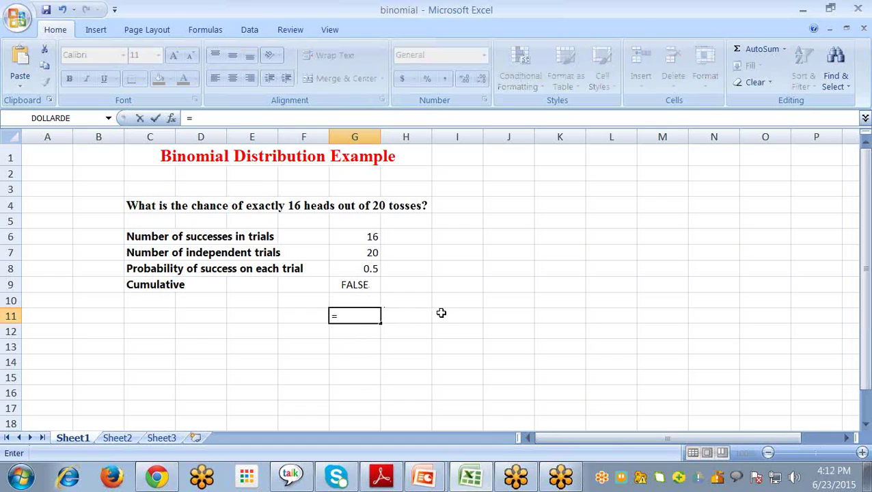
{"action": "type", "text": "bino"}
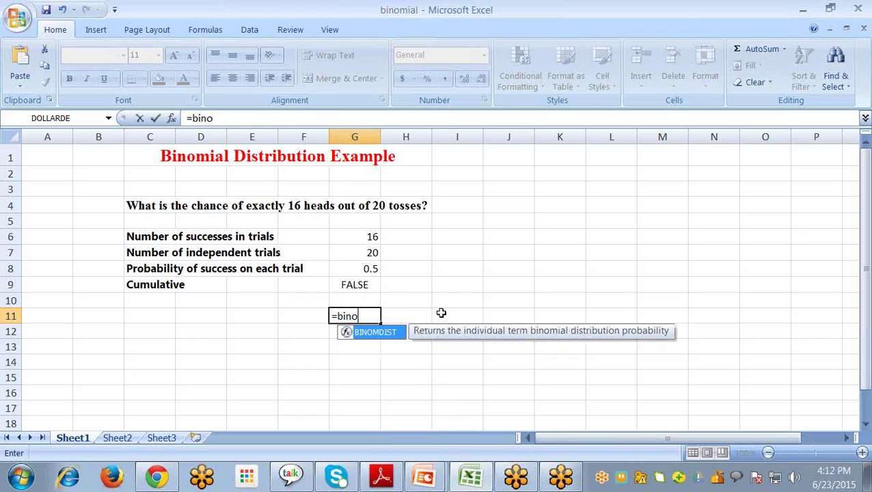
{"action": "double_click", "coordinate": [387, 332]}
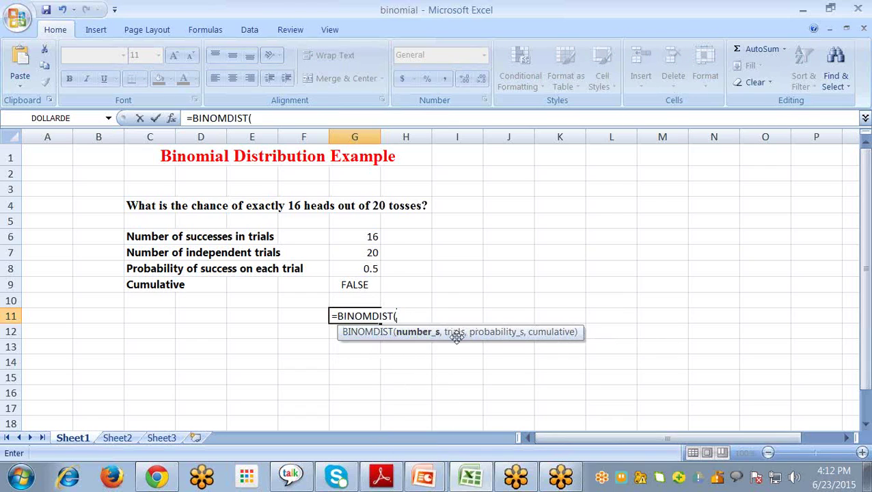
{"action": "left_click", "coordinate": [361, 239]}
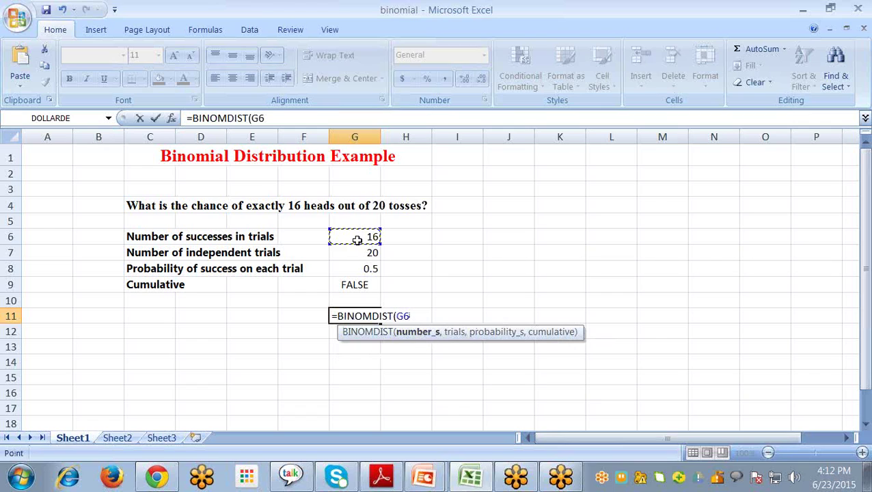
{"action": "type", "text": ","}
{"action": "left_click", "coordinate": [352, 252]}
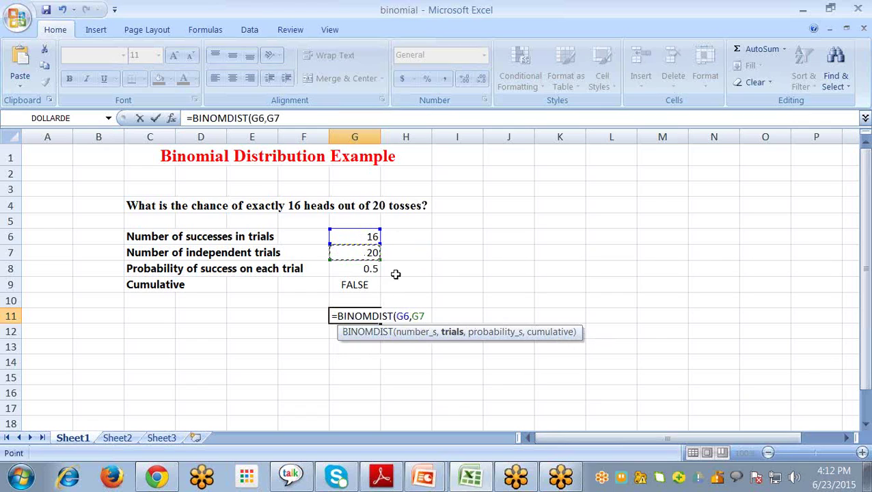
{"action": "type", "text": ","}
{"action": "left_click", "coordinate": [343, 270]}
{"action": "type", "text": ","}
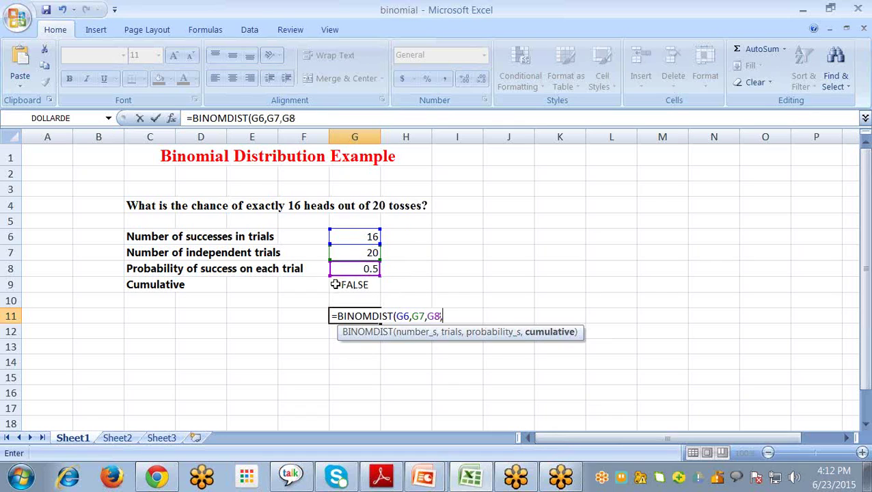
{"action": "left_click", "coordinate": [343, 287]}
{"action": "type", "text": ")"}
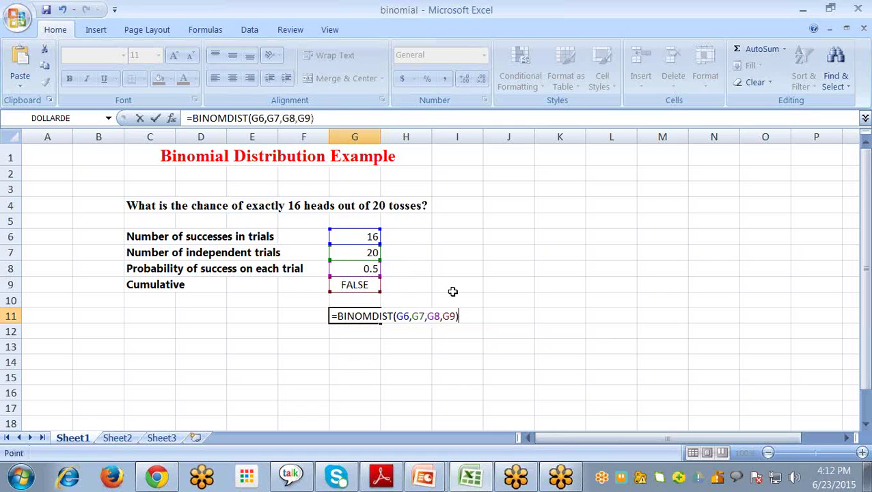
{"action": "key", "text": "Return"}
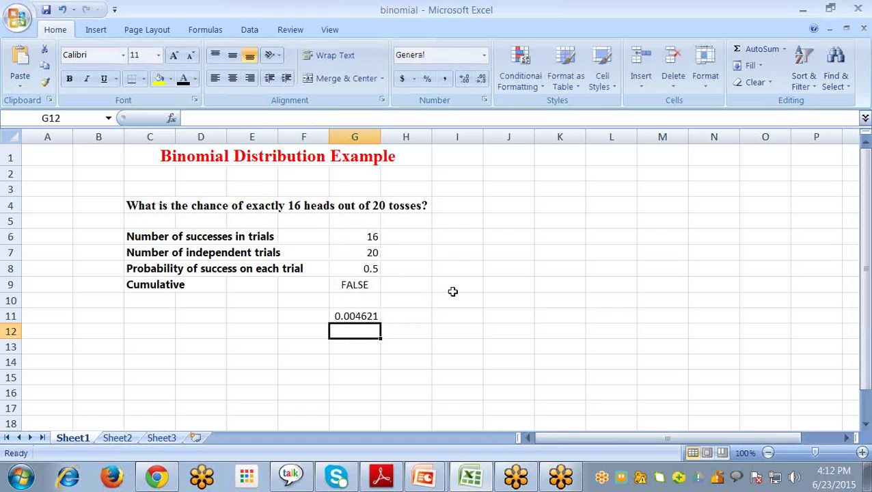
- Enter the note "17,18,19 or 20" in cell G13
{"action": "left_click", "coordinate": [346, 285]}
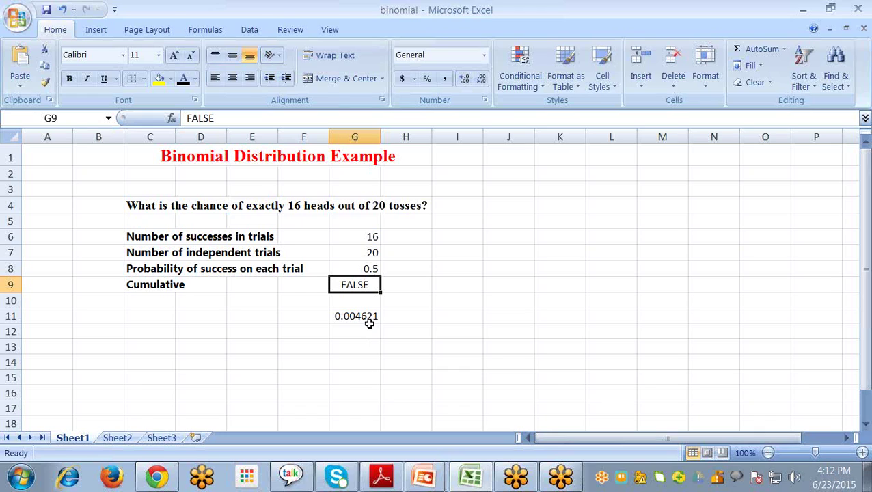
{"action": "left_click", "coordinate": [351, 345]}
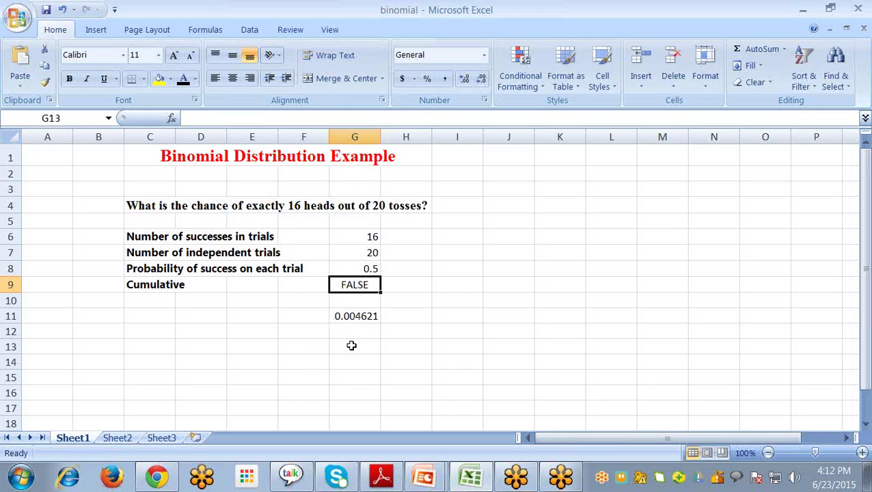
{"action": "type", "text": "17"}
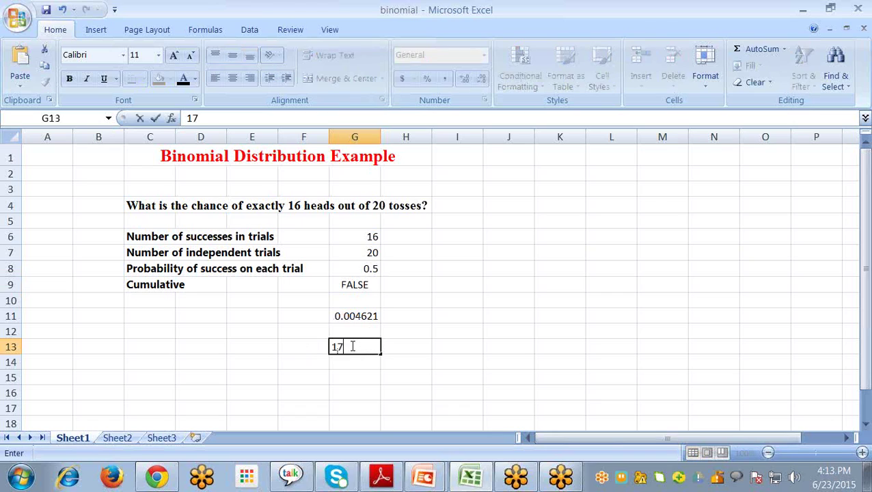
{"action": "type", "text": ",18,19 or 20"}
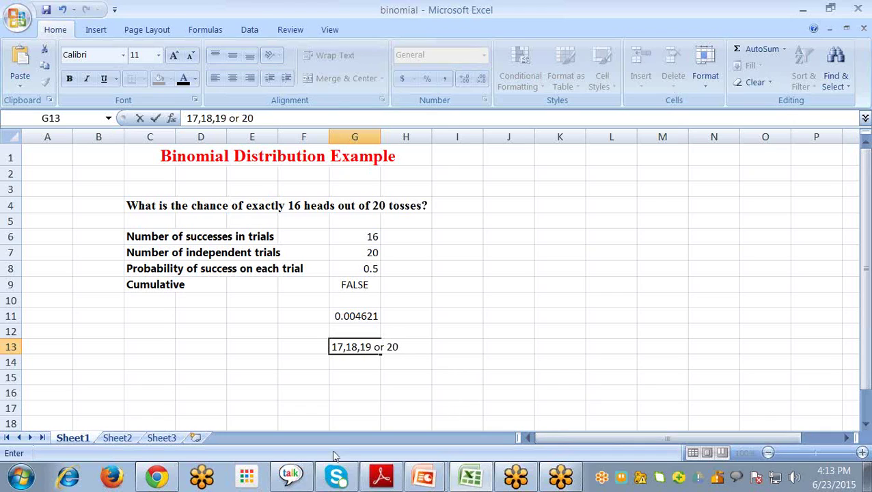
- In G15, calculate the chance of at least 16 heads with =1-BINOMDIST(15,20,0.5,TRUE)
{"action": "left_click", "coordinate": [367, 378]}
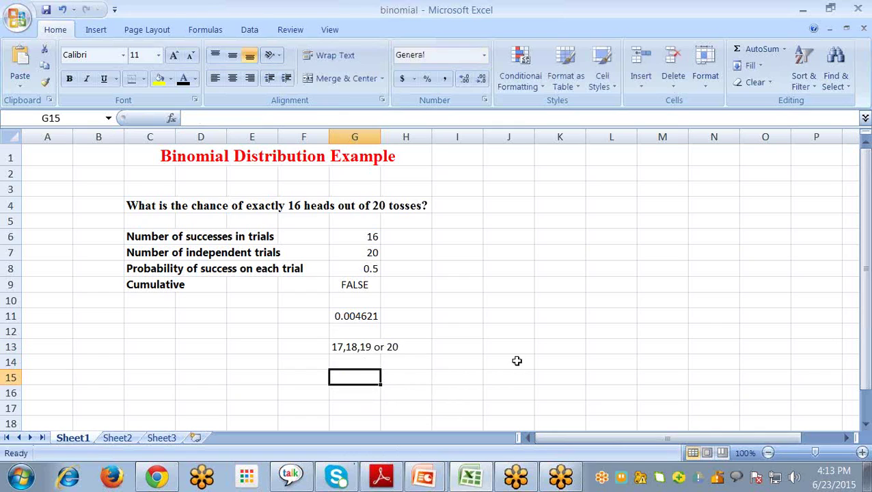
{"action": "type", "text": "=1"}
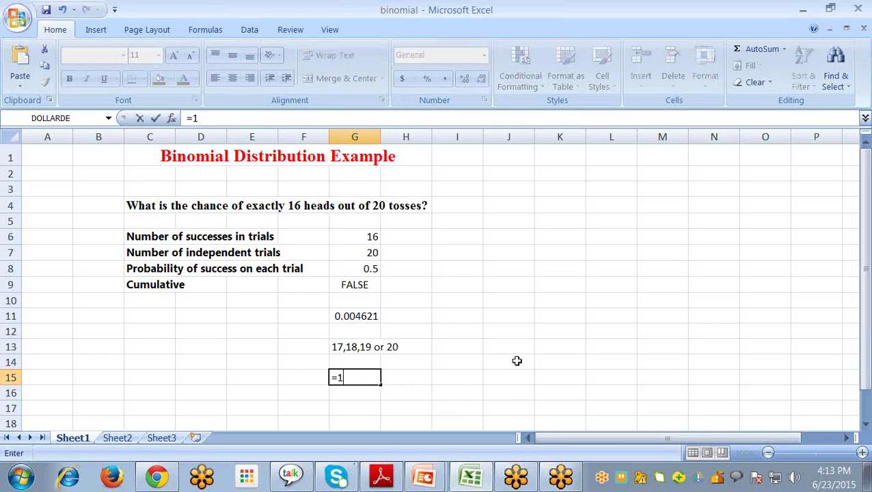
{"action": "type", "text": "-bin"}
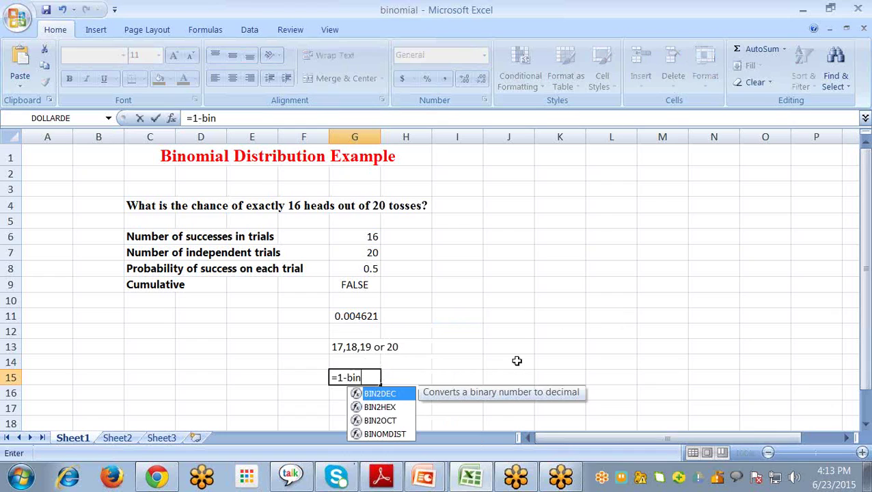
{"action": "left_click", "coordinate": [375, 433]}
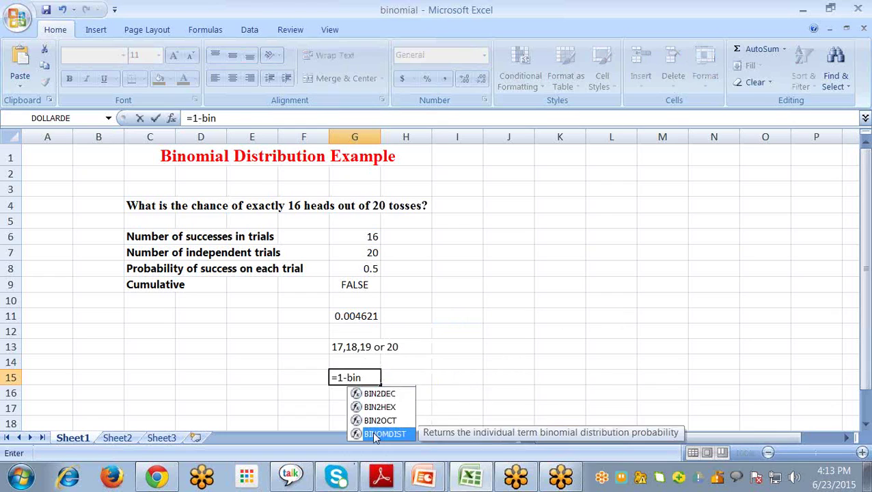
{"action": "double_click", "coordinate": [374, 433]}
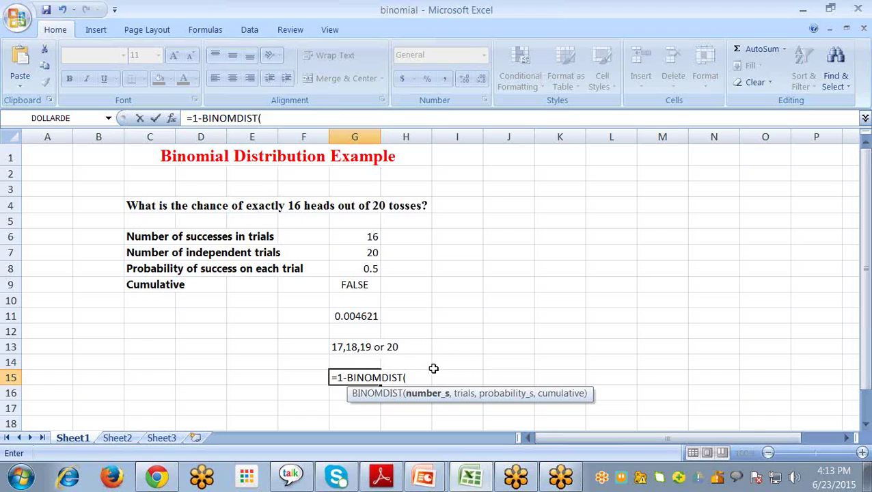
{"action": "type", "text": "15,20"}
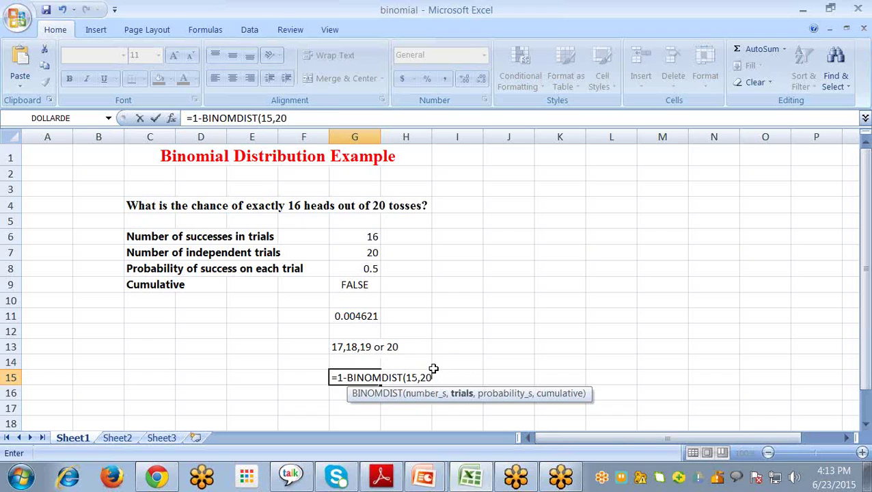
{"action": "type", "text": ",0.5"}
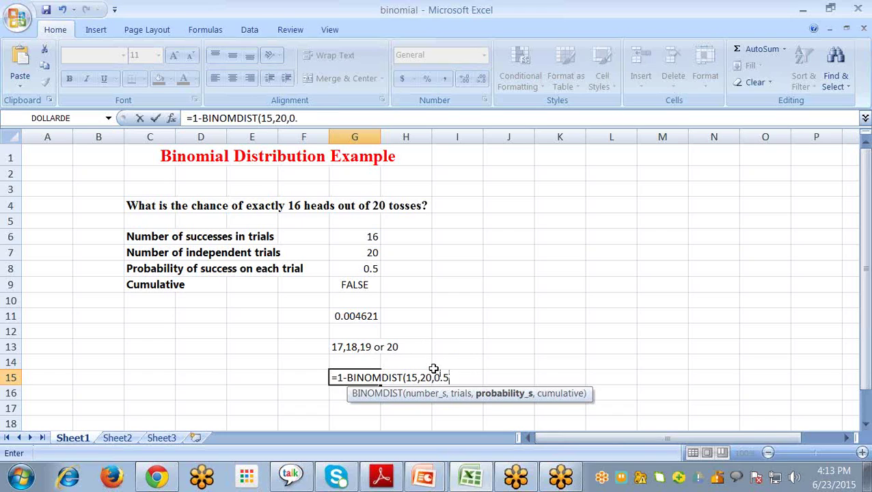
{"action": "type", "text": ",t"}
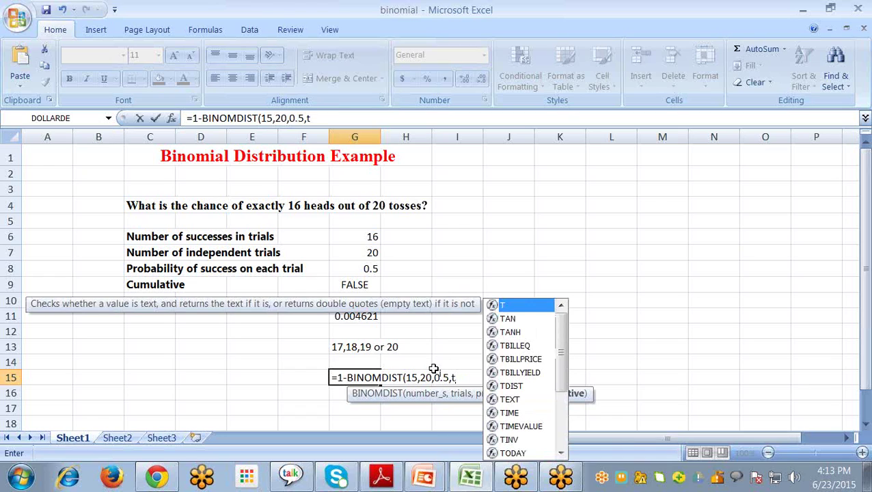
{"action": "type", "text": "r"}
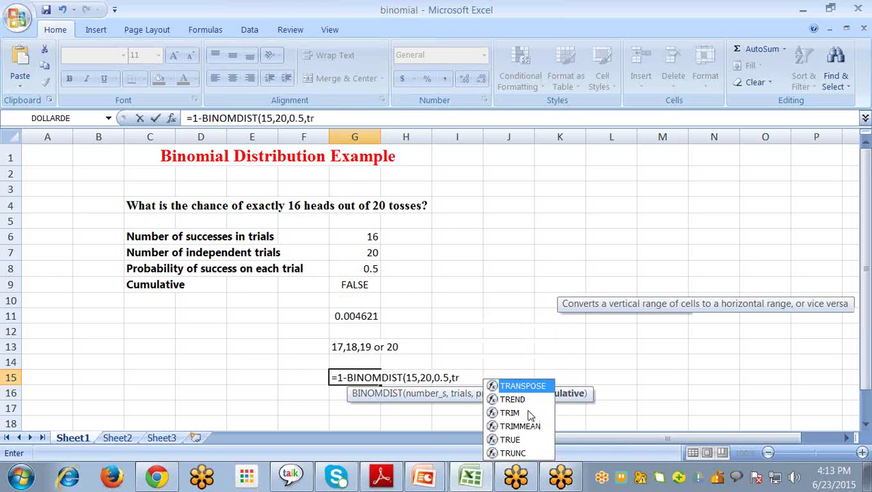
{"action": "left_click", "coordinate": [512, 441]}
{"action": "double_click", "coordinate": [513, 441]}
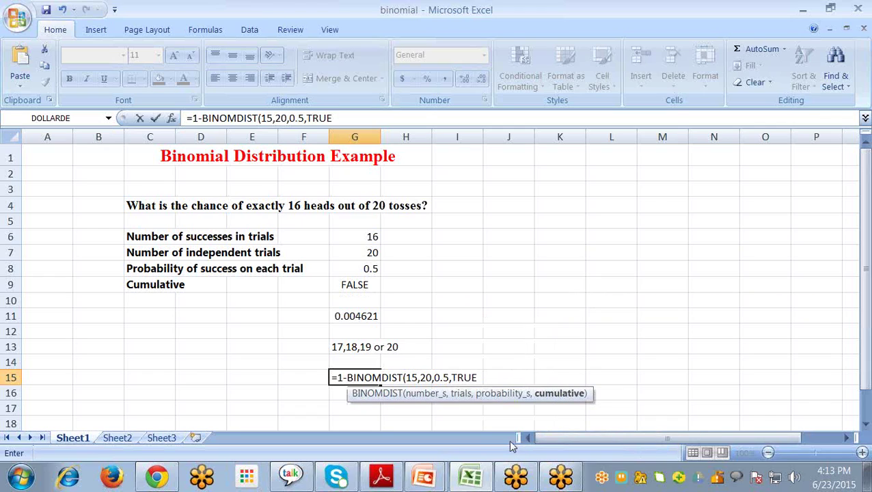
{"action": "type", "text": ")"}
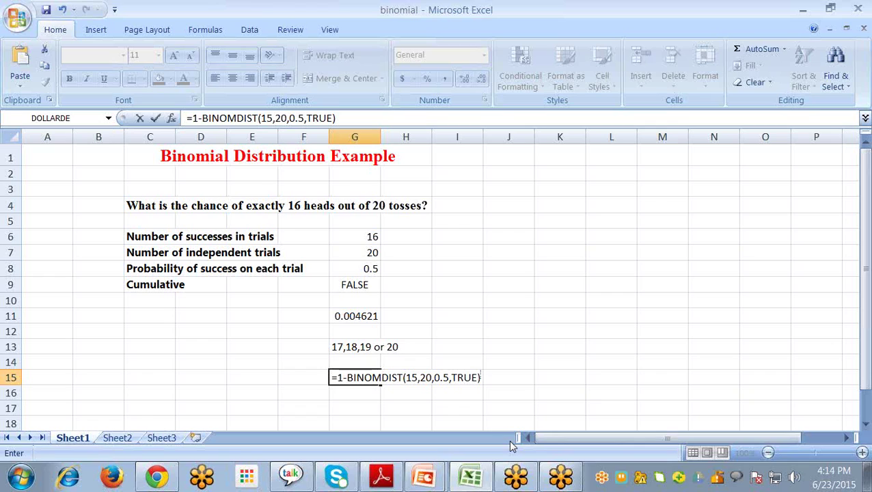
{"action": "key", "text": "Return"}
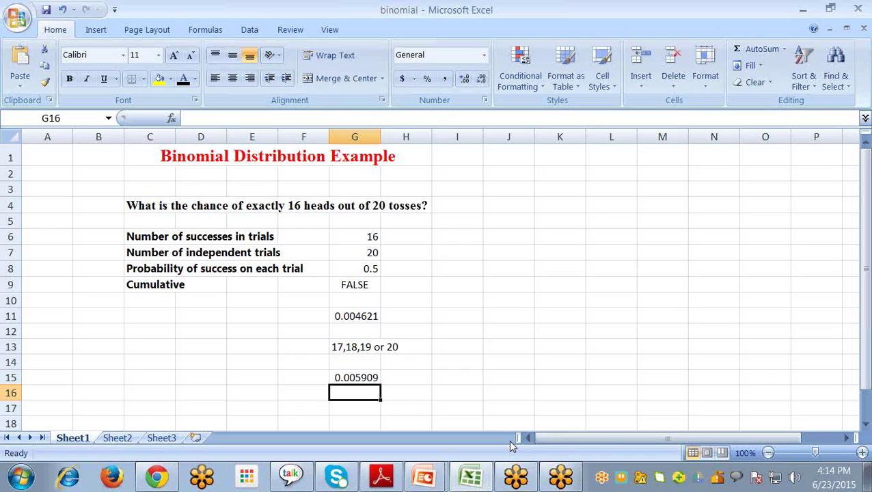
- Switch to the running PowerPoint slide show of the binomial distribution presentation and show the Questions & Answers slide
{"action": "key", "text": "alt+Tab"}
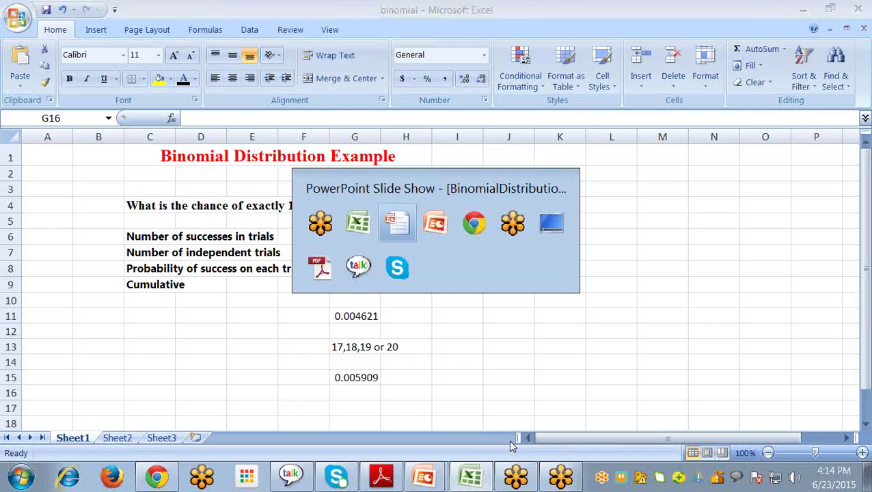
{"action": "left_click", "coordinate": [513, 446]}
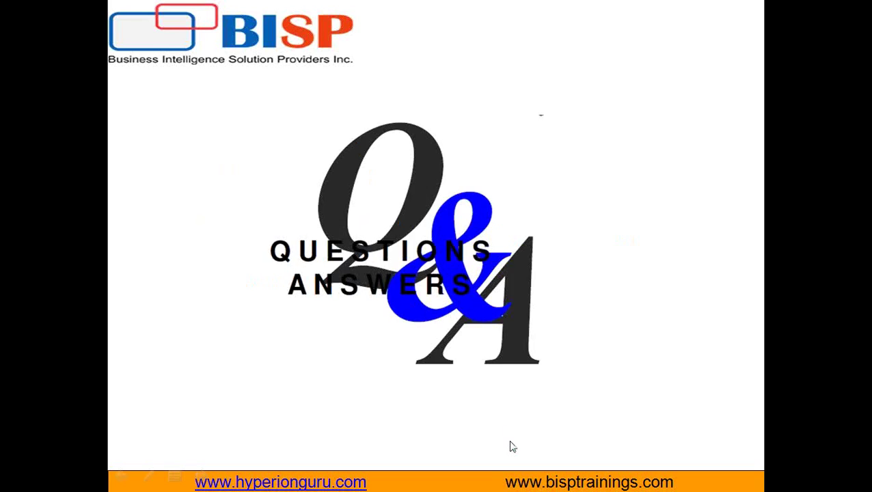